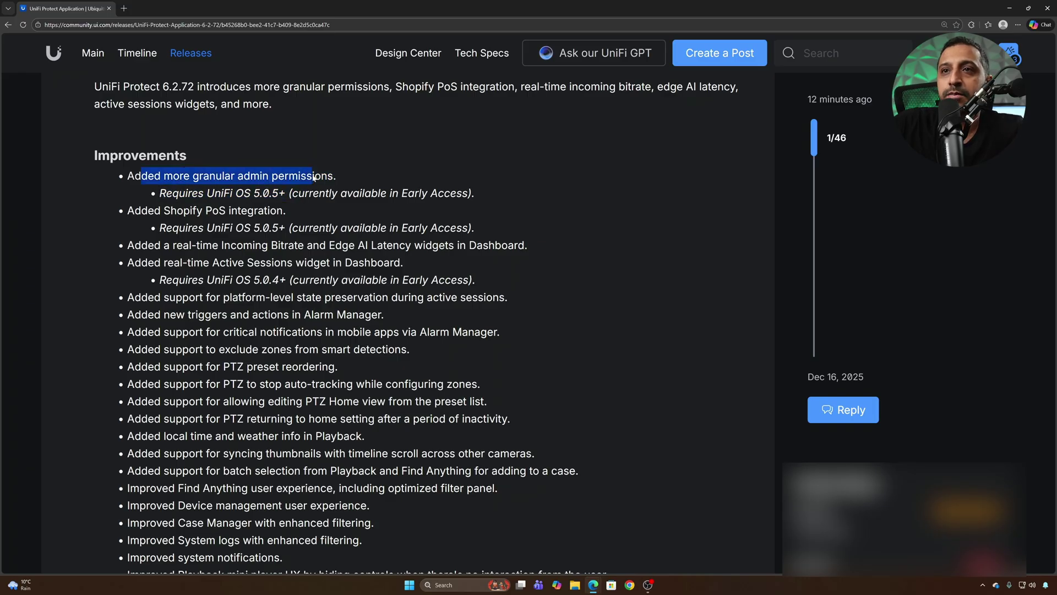
- Highlight the Shopify PoS, Incoming Bitrate/Edge AI Latency, Alarm Manager triggers and critical notification notes
drag(148, 210, 270, 211)
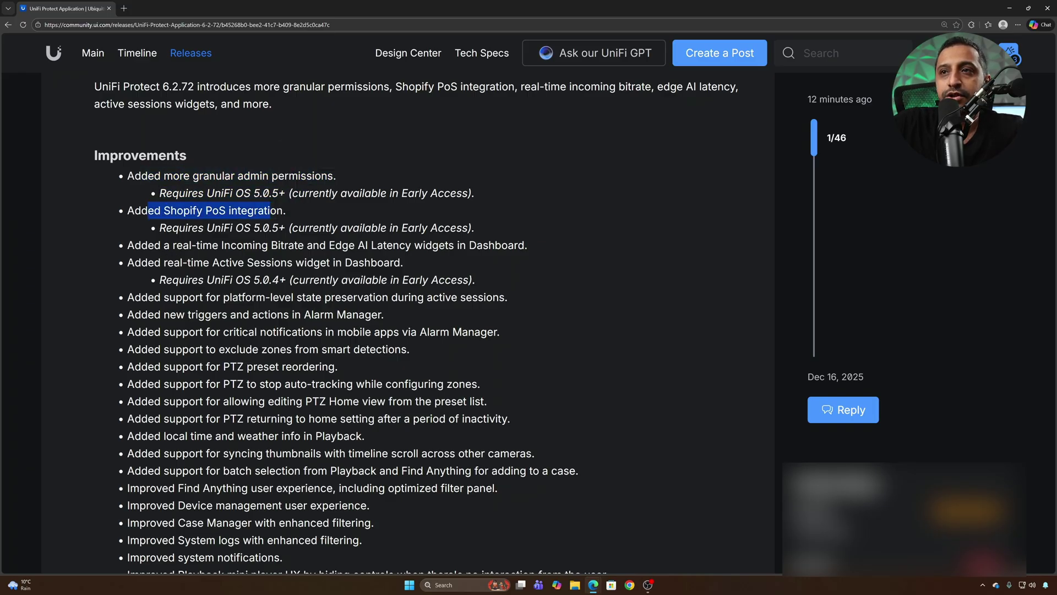
drag(155, 246, 500, 255)
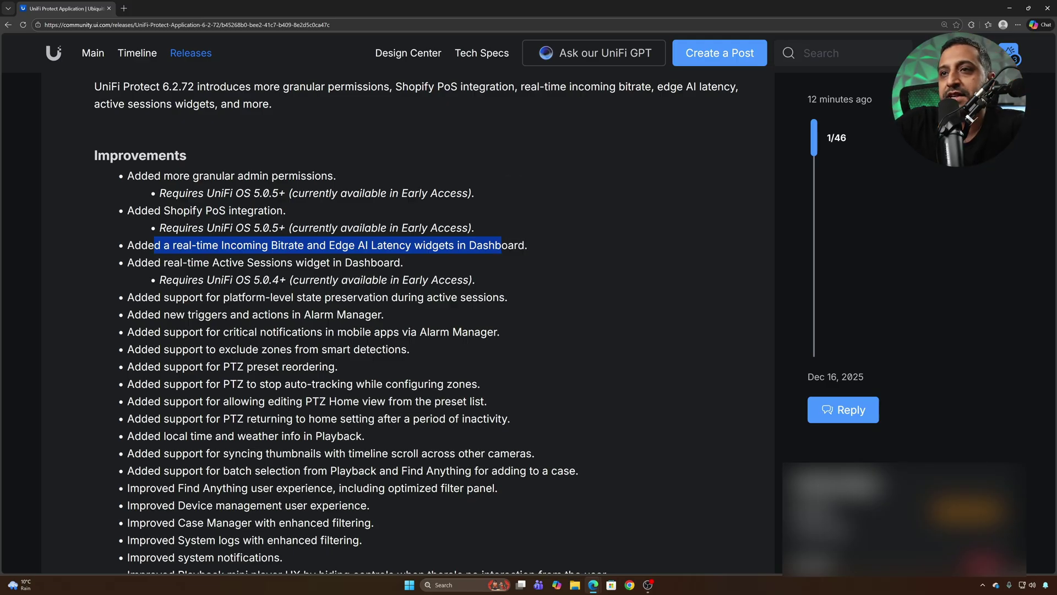
scroll(386, 324, down, 1)
drag(161, 256, 485, 256)
drag(148, 273, 359, 273)
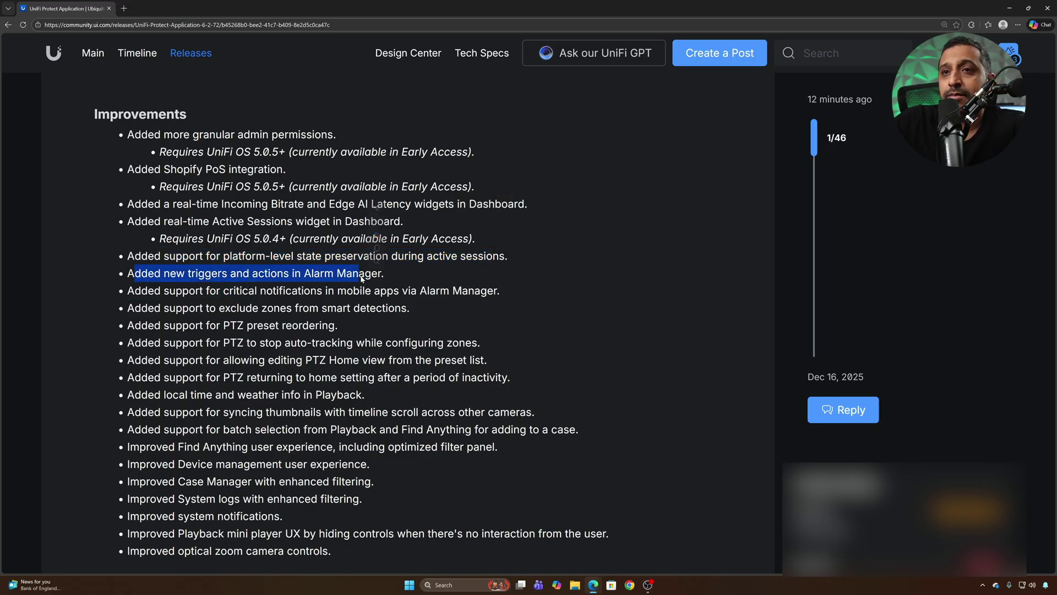
drag(162, 291, 403, 296)
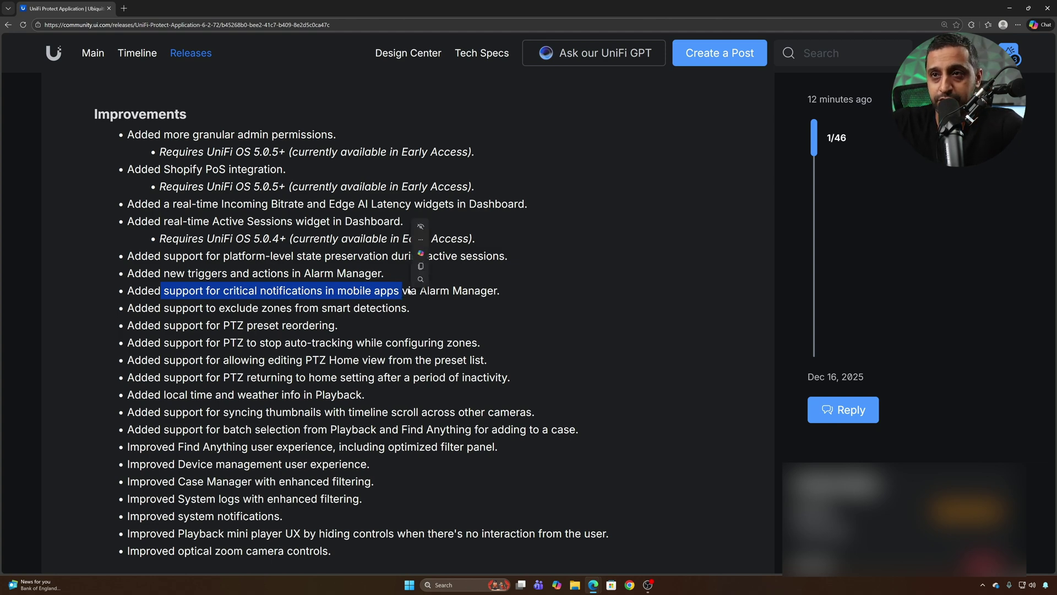
- Highlight the four PTZ improvement notes, then clear the selection
scroll(409, 291, down, 1)
drag(154, 225, 384, 229)
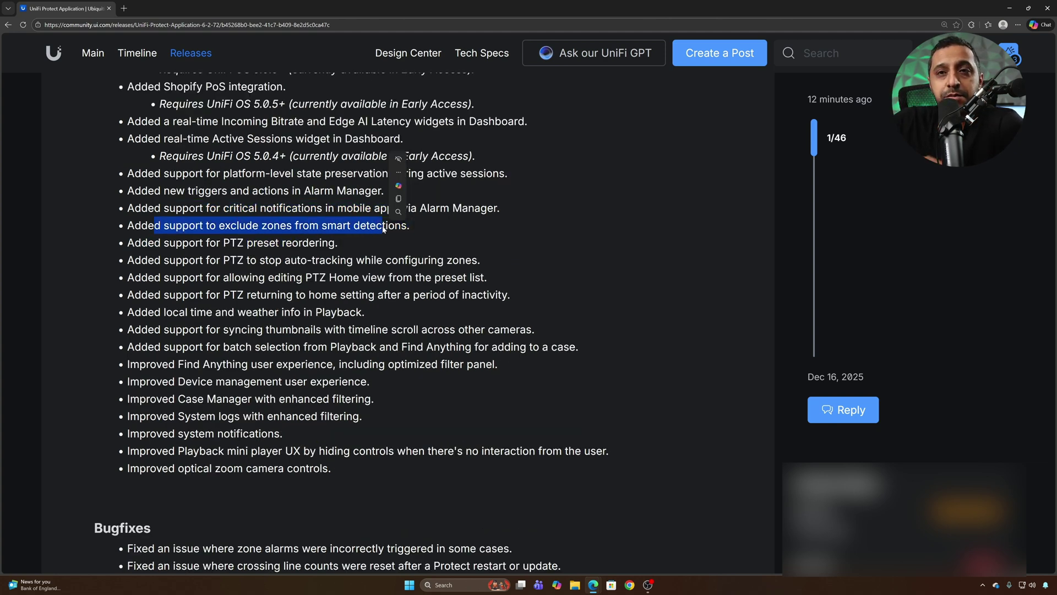
click(358, 243)
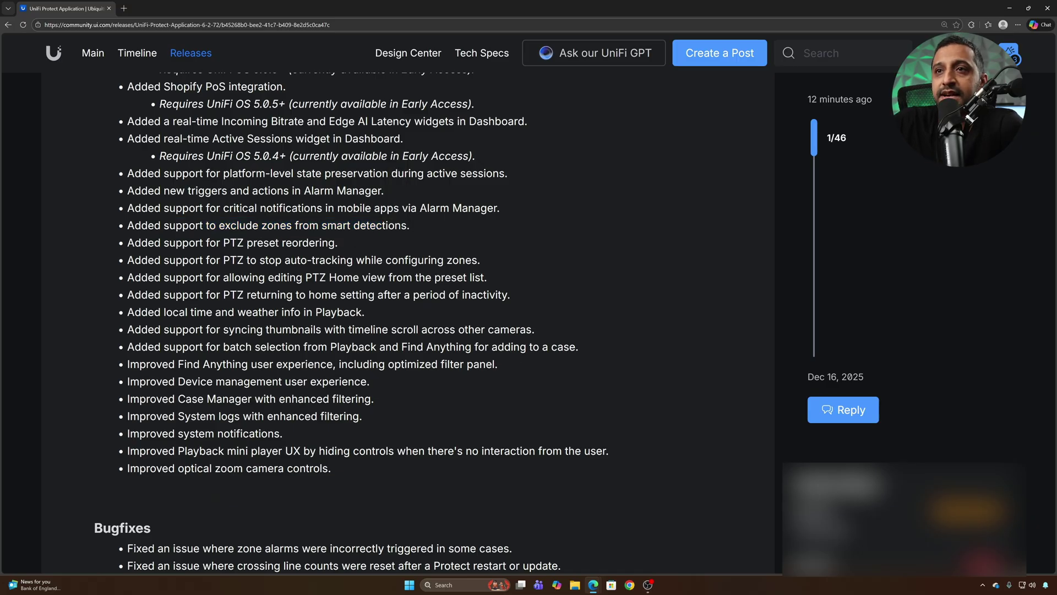
drag(141, 243, 496, 294)
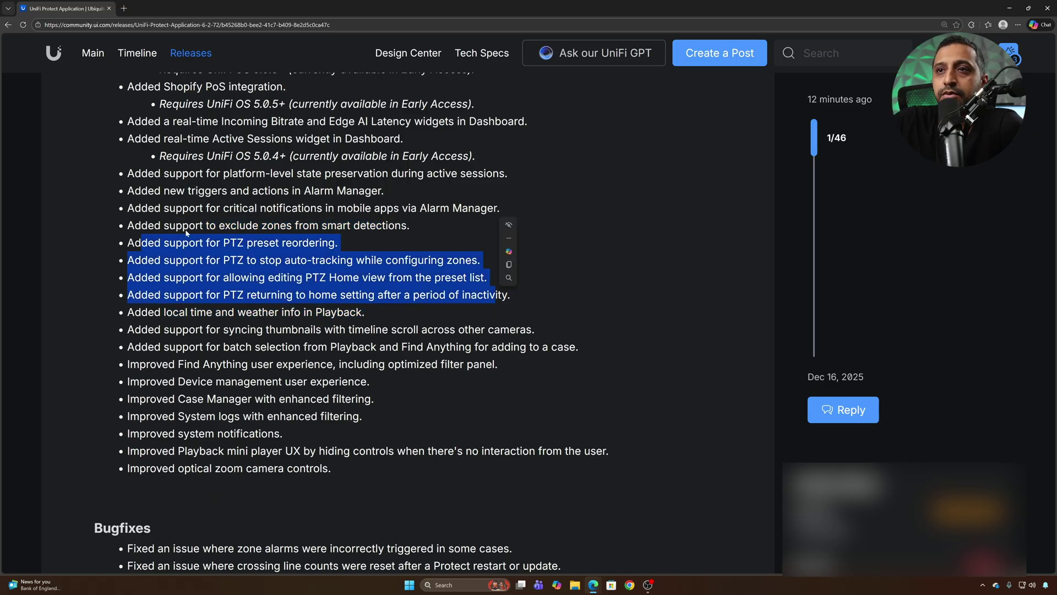
click(495, 295)
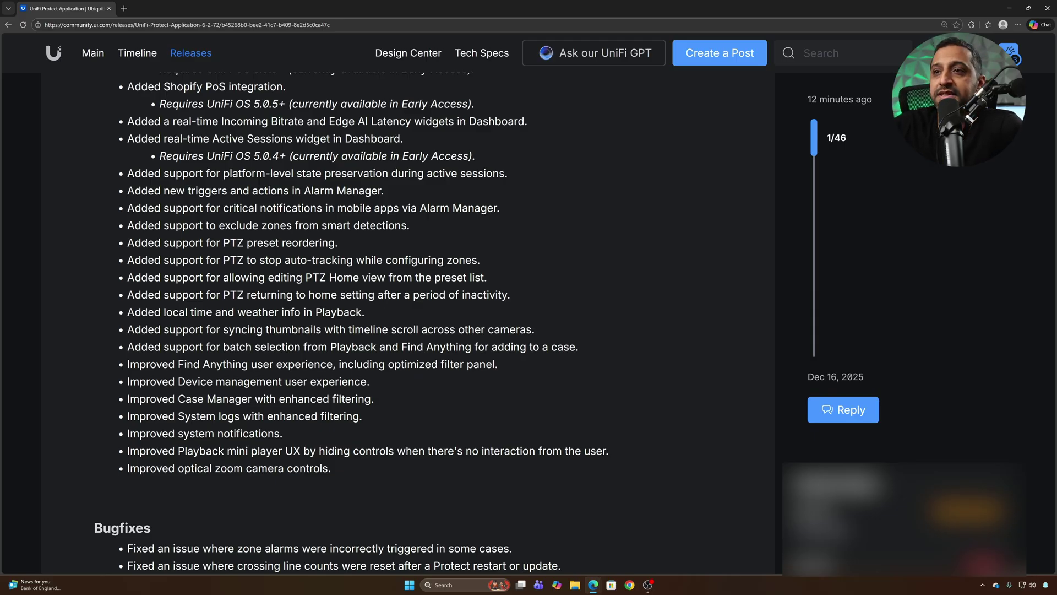
- Highlight the thumbnail syncing, batch selection, Find Anything, Device management, Case Manager and System logs notes
drag(147, 330, 529, 331)
drag(163, 347, 570, 347)
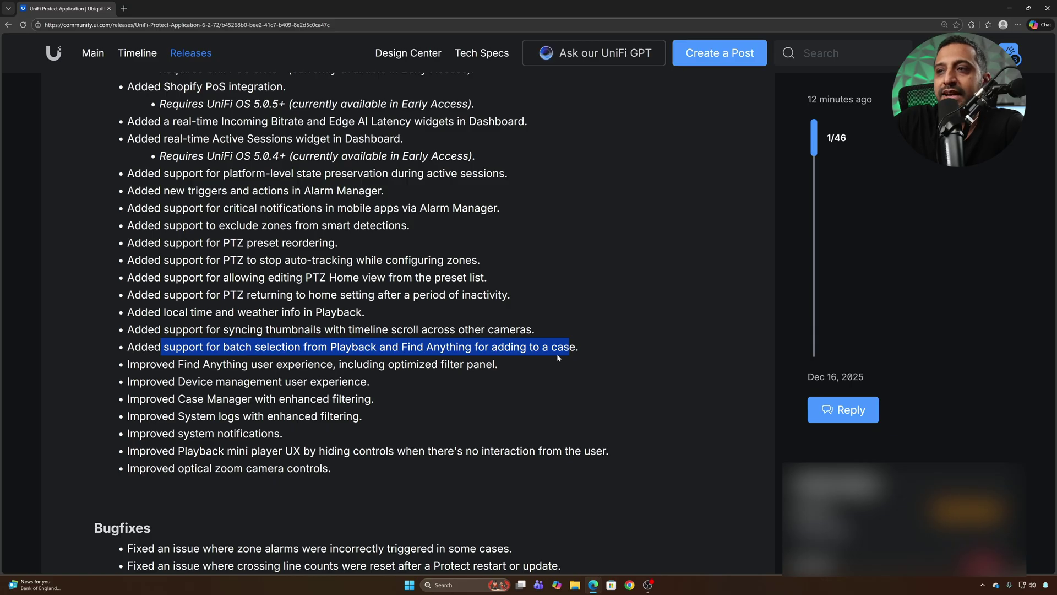
drag(163, 364, 492, 364)
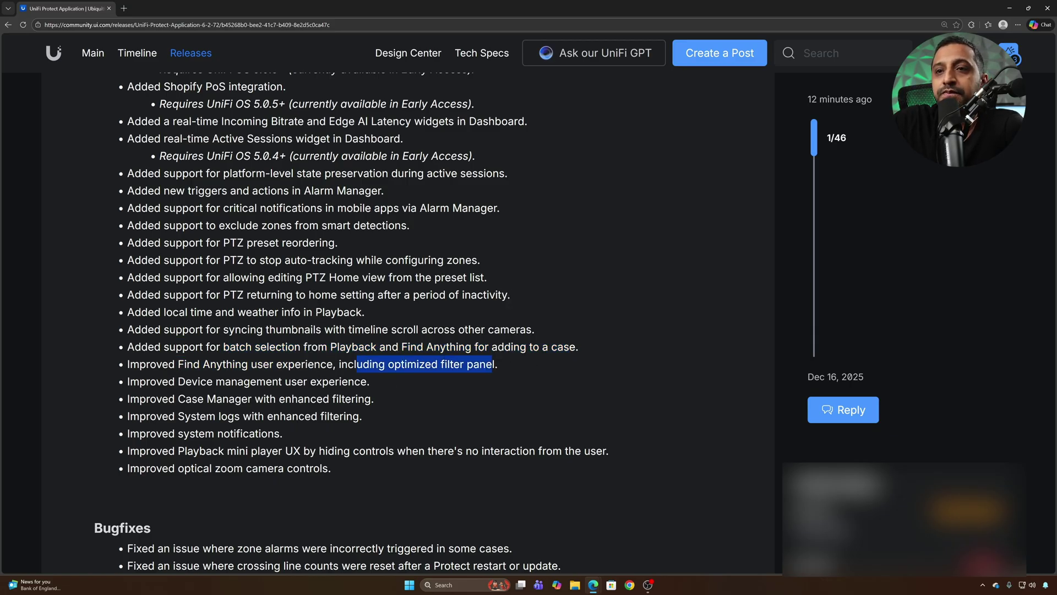
drag(139, 381, 349, 381)
drag(146, 399, 352, 398)
drag(168, 416, 359, 415)
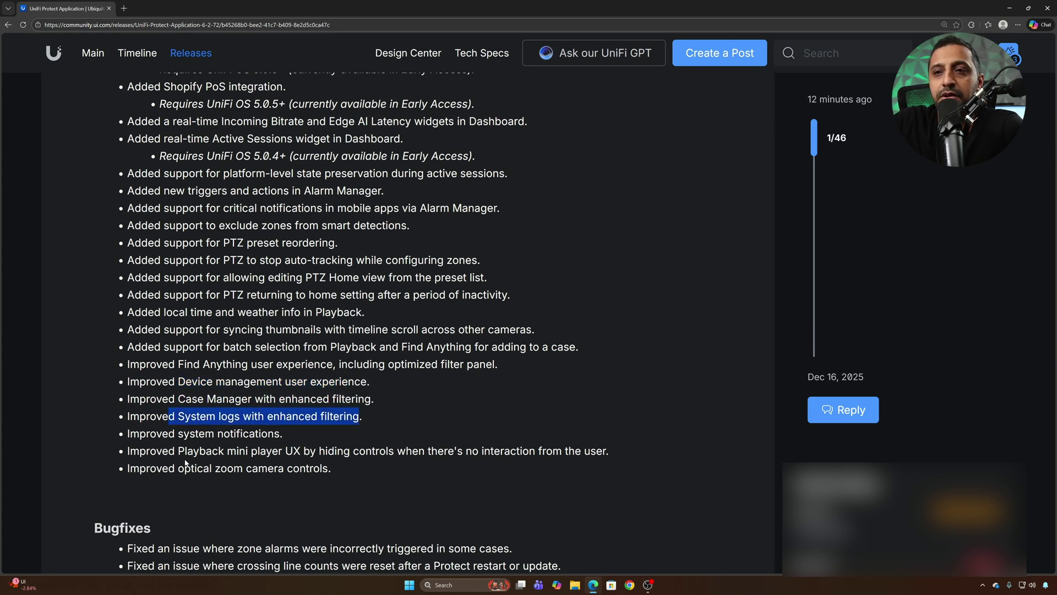
- Highlight the system notifications, Playback mini player and optical zoom notes, then switch to the Protect dashboard window
drag(177, 433, 283, 433)
drag(199, 451, 490, 453)
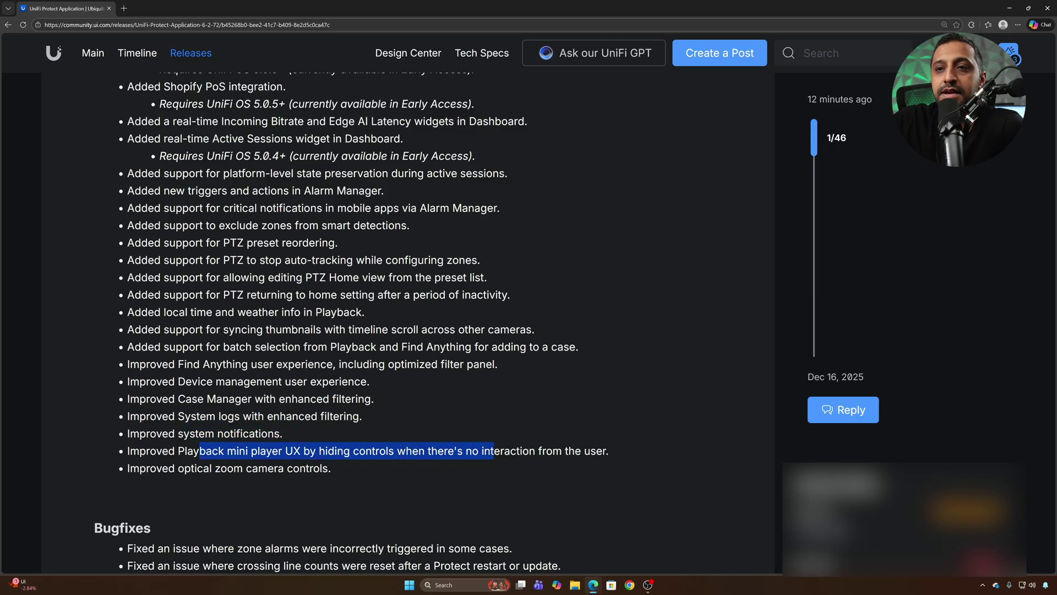
drag(140, 468, 307, 470)
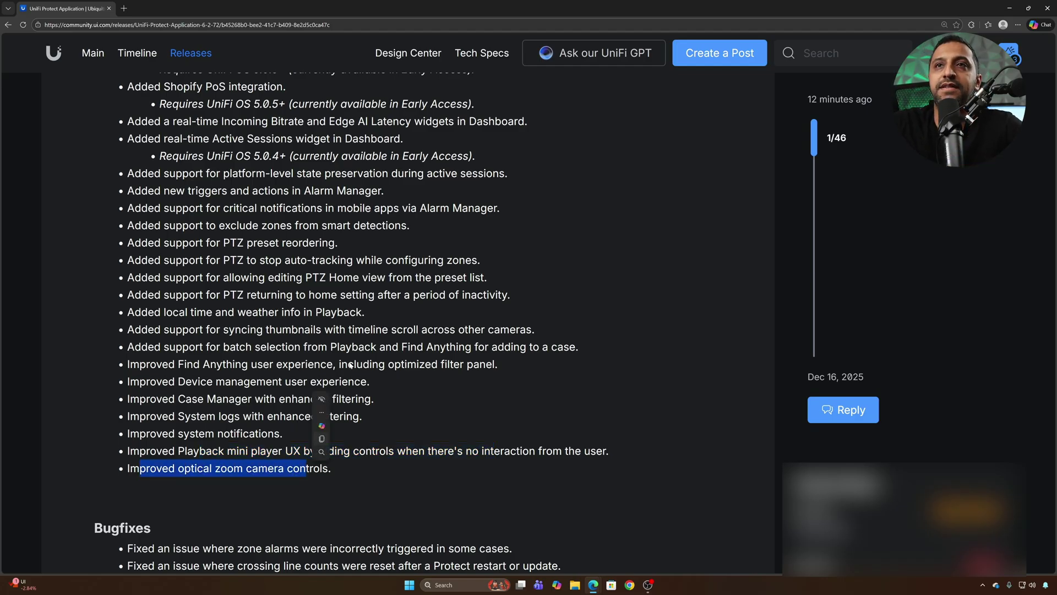
key(alt+Tab)
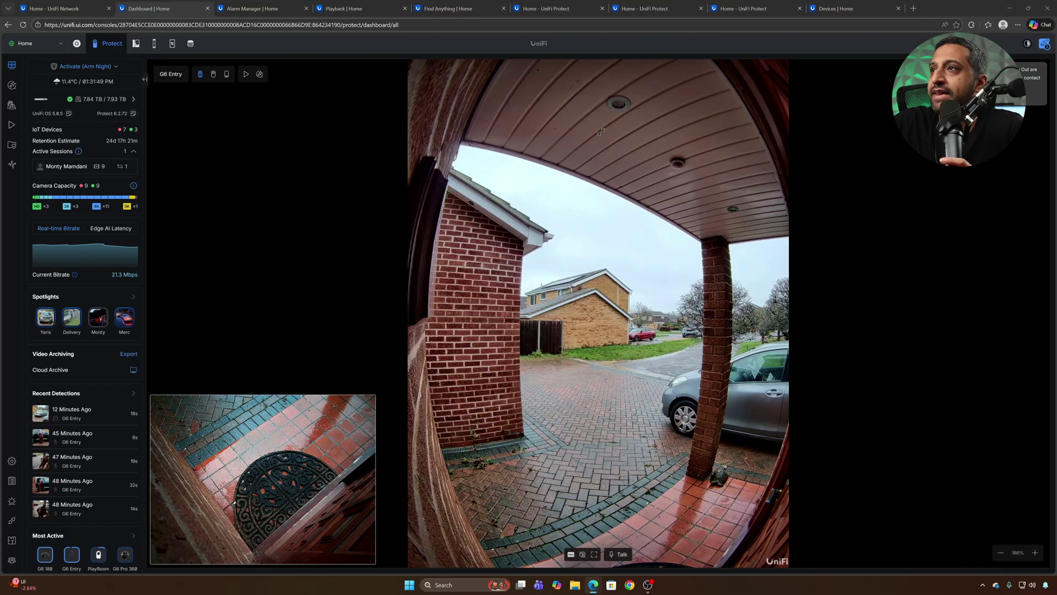
- Add a new admin user with a brand-new role and show the camera access levels in the second Full Management dropdown
key(alt+Tab)
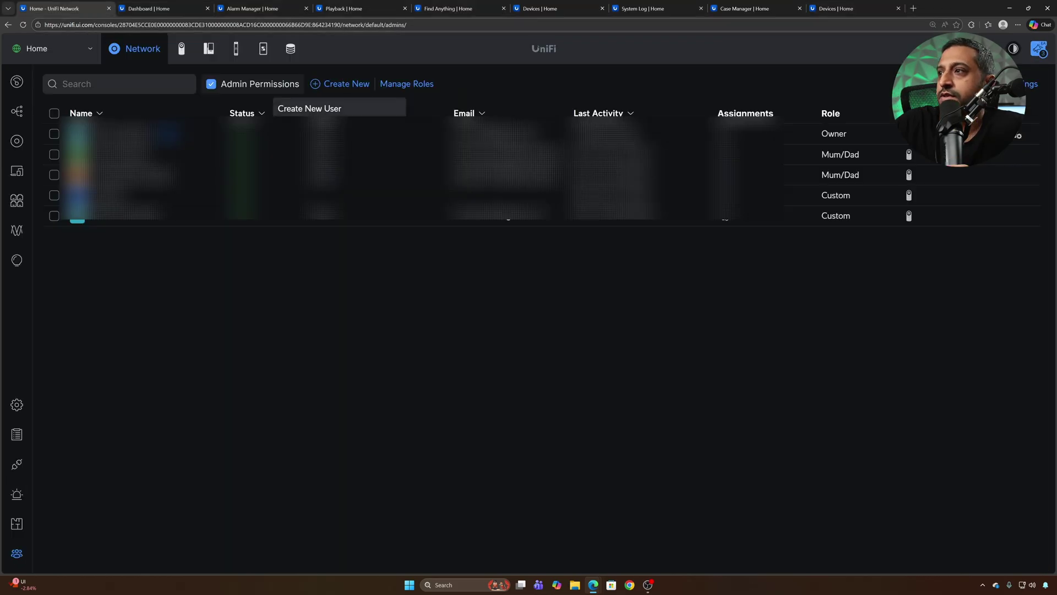
click(321, 112)
click(841, 232)
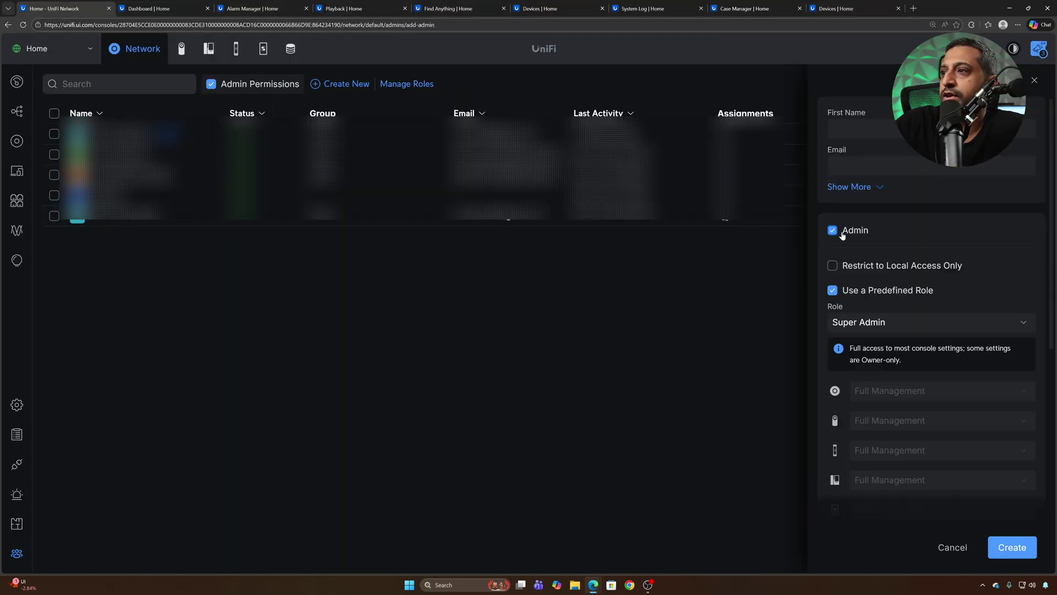
click(908, 329)
click(872, 389)
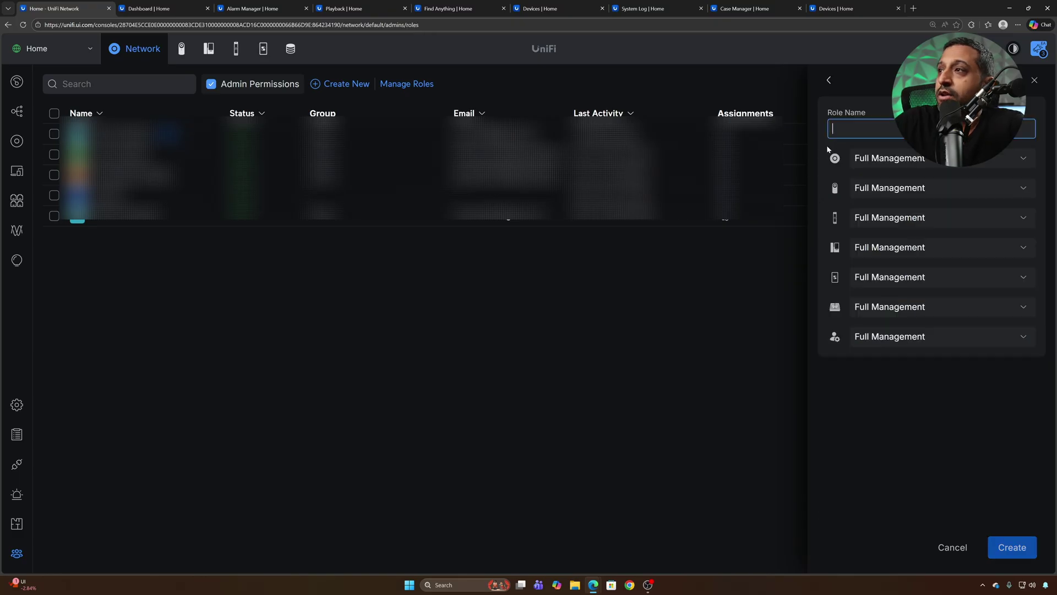
click(877, 190)
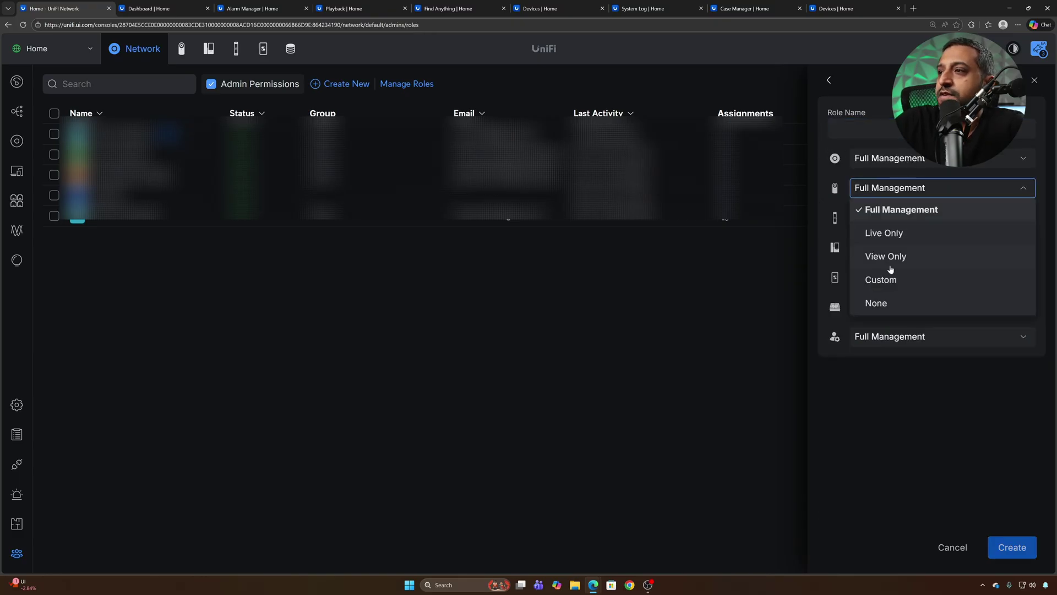
- Set Protect access to Custom, allowing Livestream, Playback, Edit Device Settings and Remove Device
click(880, 280)
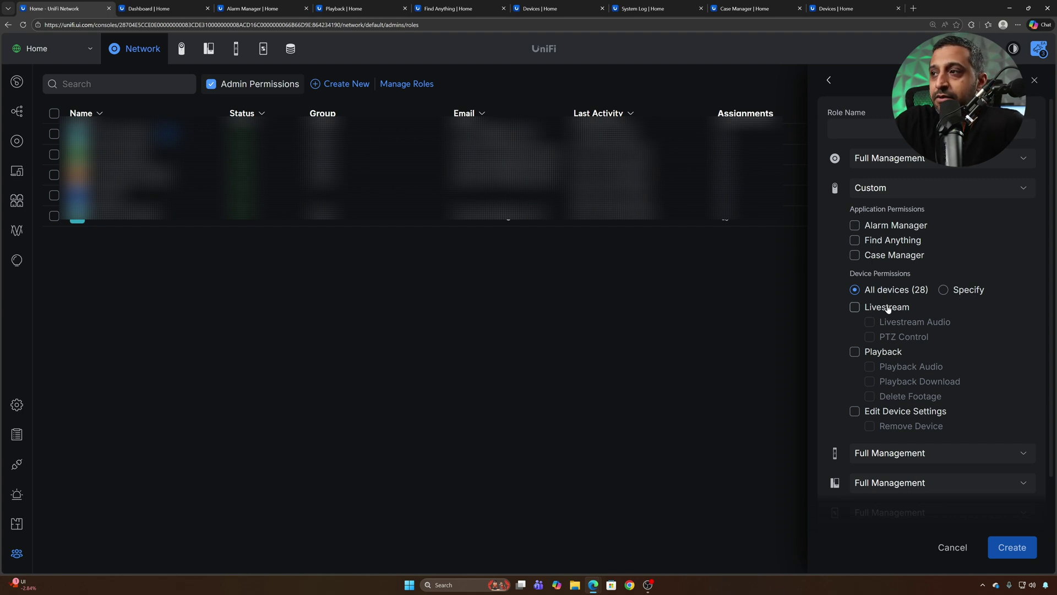
click(888, 310)
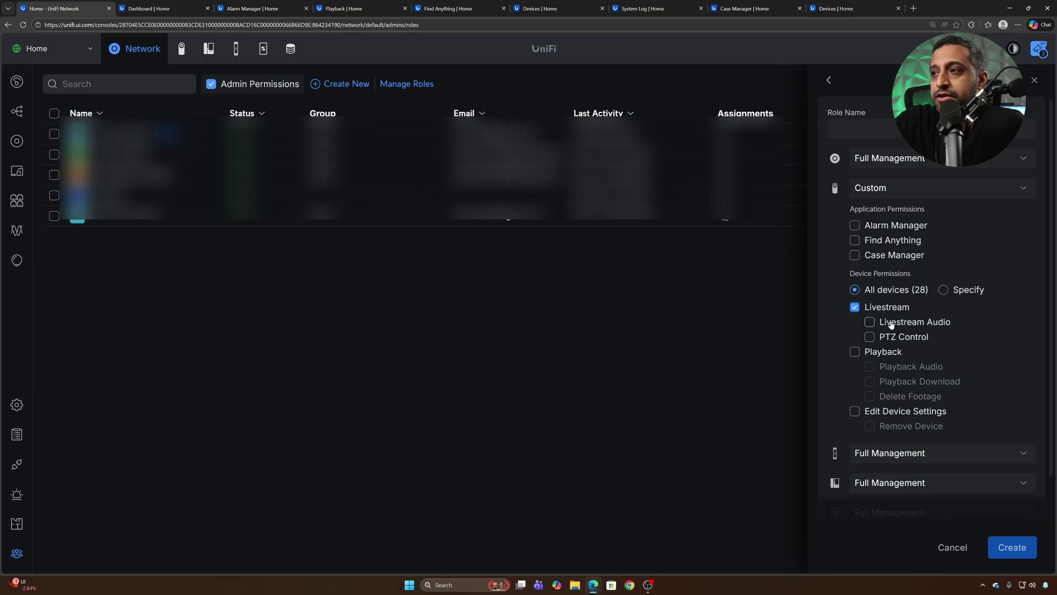
click(883, 353)
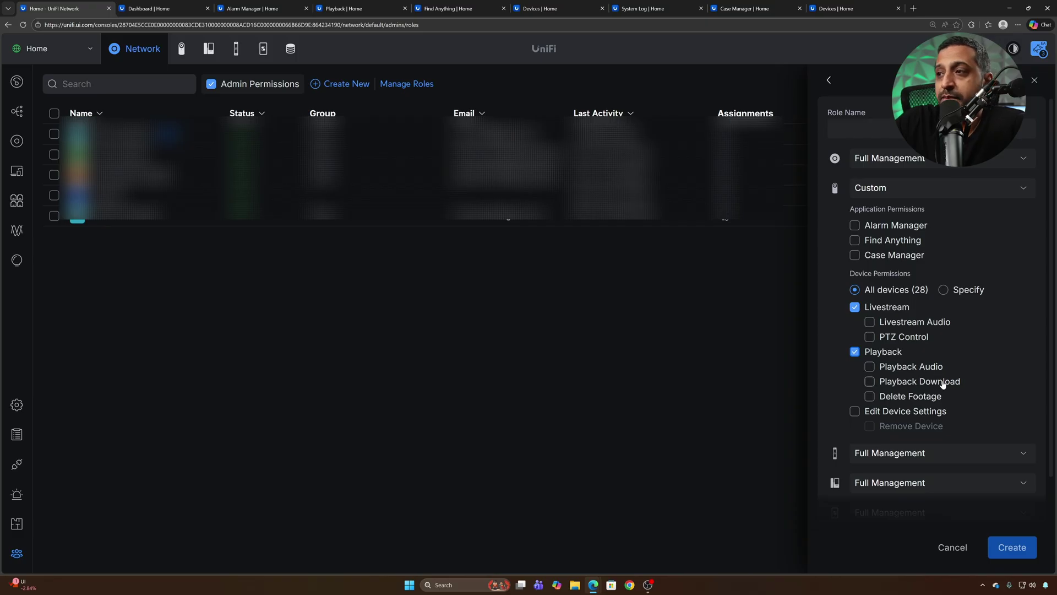
scroll(929, 401, down, 3)
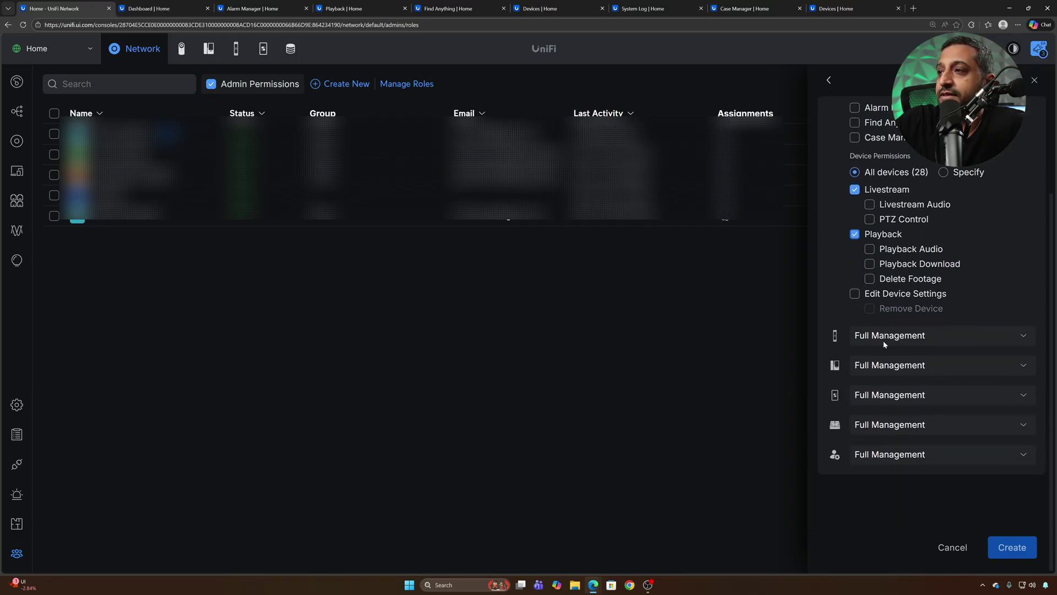
click(869, 297)
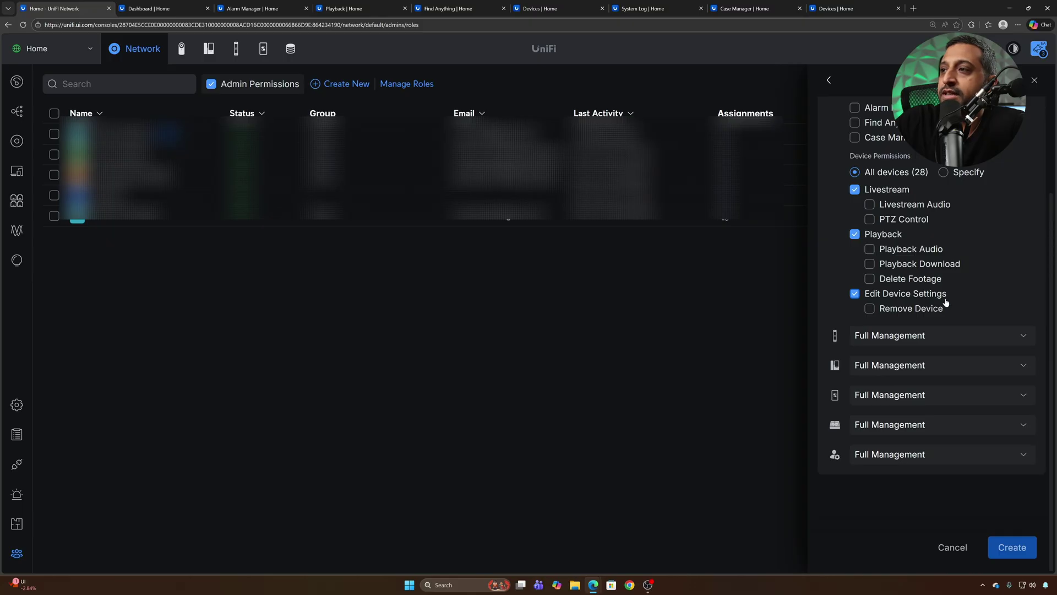
click(887, 311)
scroll(916, 303, up, 3)
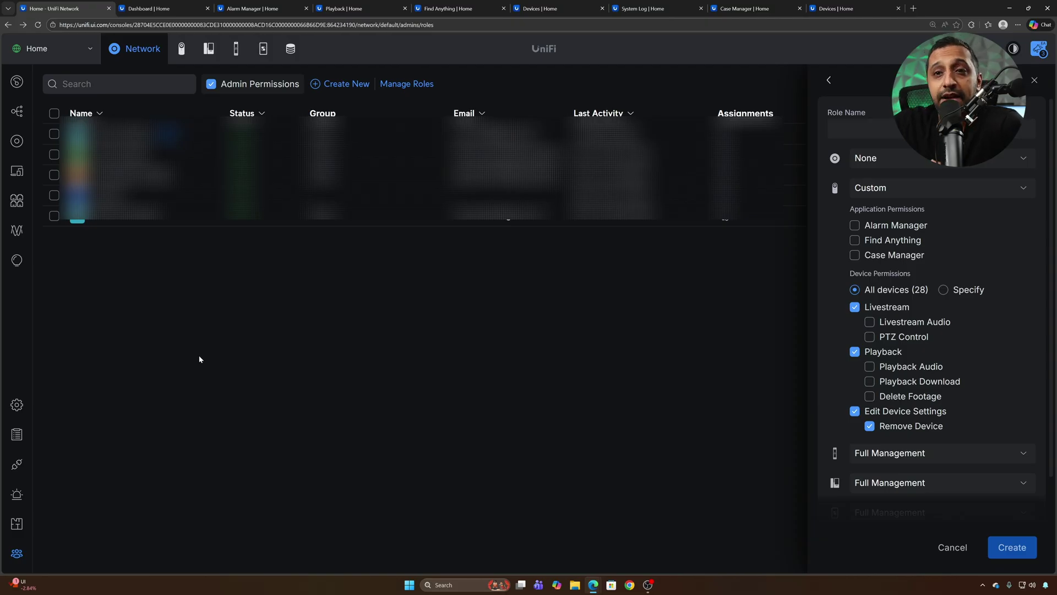
- On Integrations, filter to System Logging / SIEM, open its settings, then filter to Shopify PoS
click(16, 467)
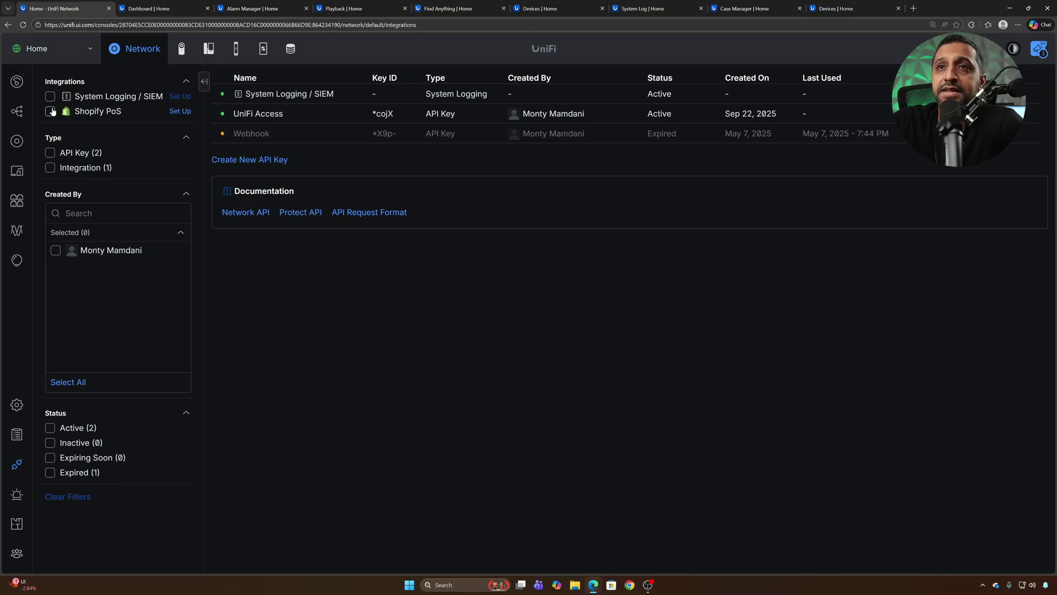
click(97, 97)
click(267, 101)
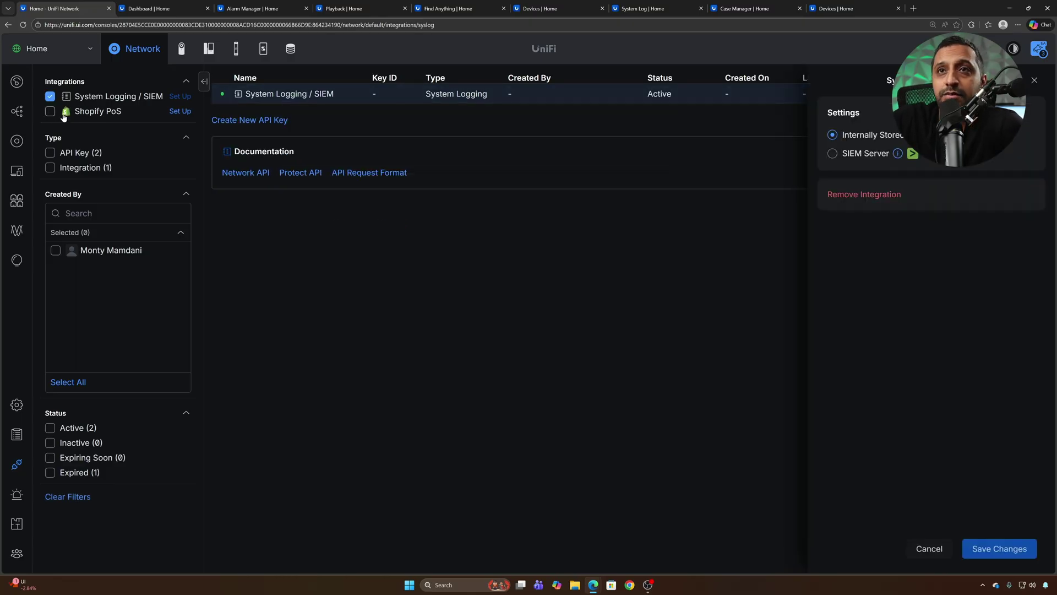
mouse_move(900, 159)
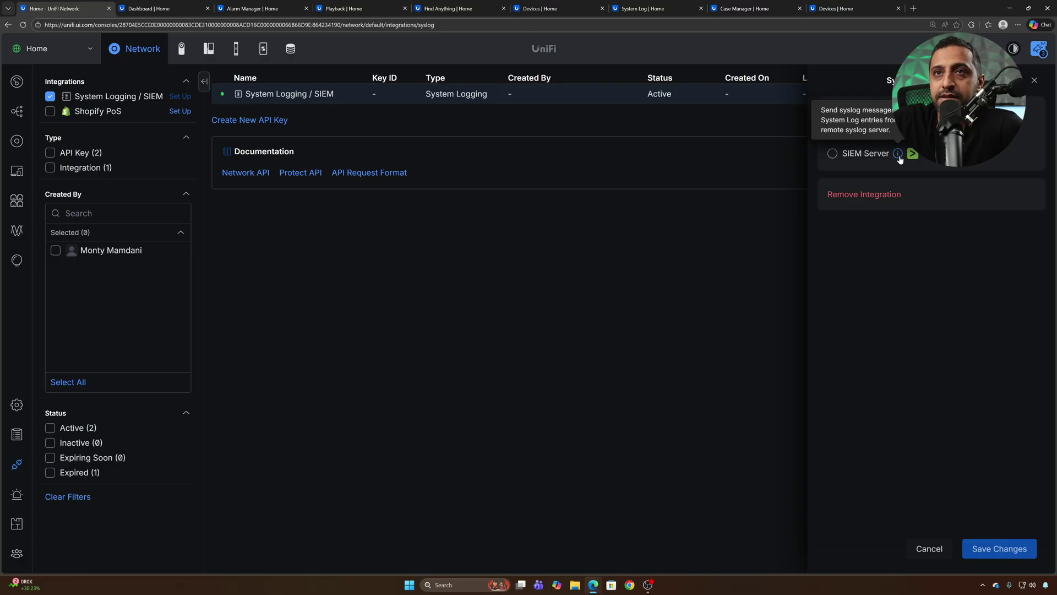
click(88, 112)
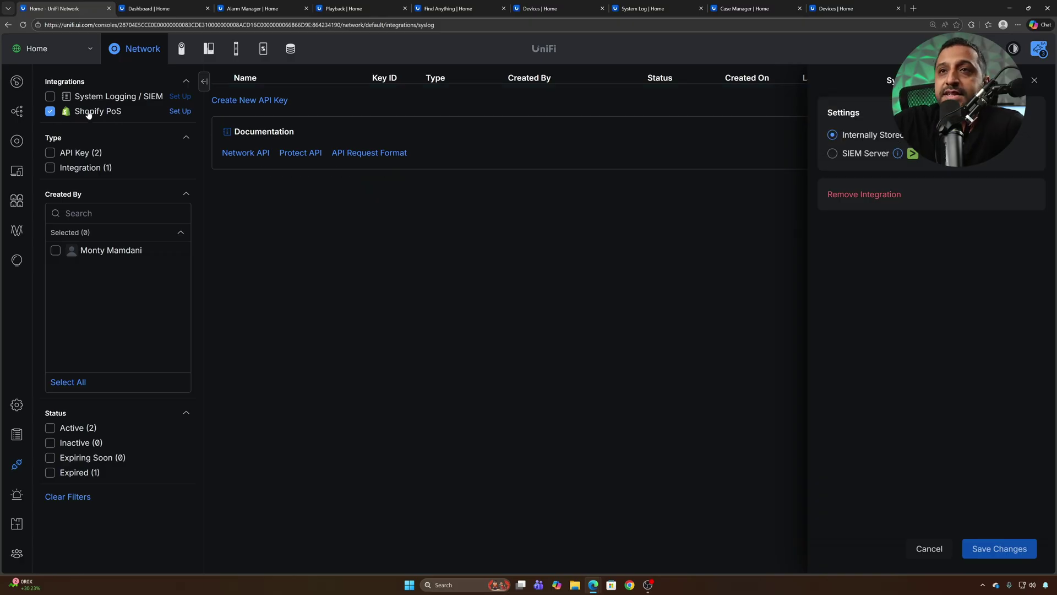
- Open the Shopify PoS setup form, highlight its Shop URL, Access Token, API Key and Secret labels, then close it
click(180, 110)
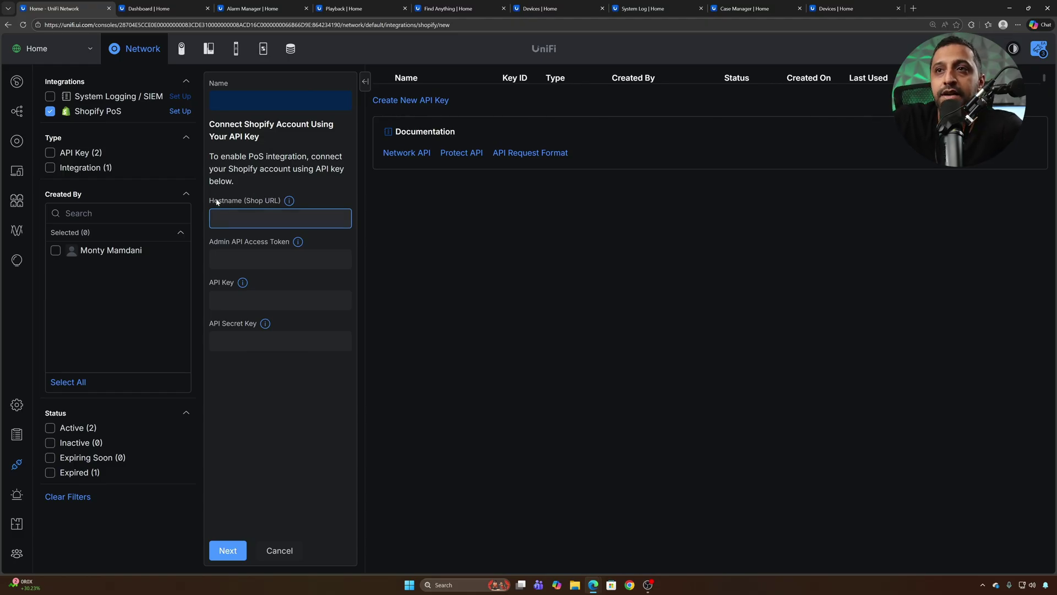
drag(217, 201, 270, 203)
drag(226, 242, 281, 243)
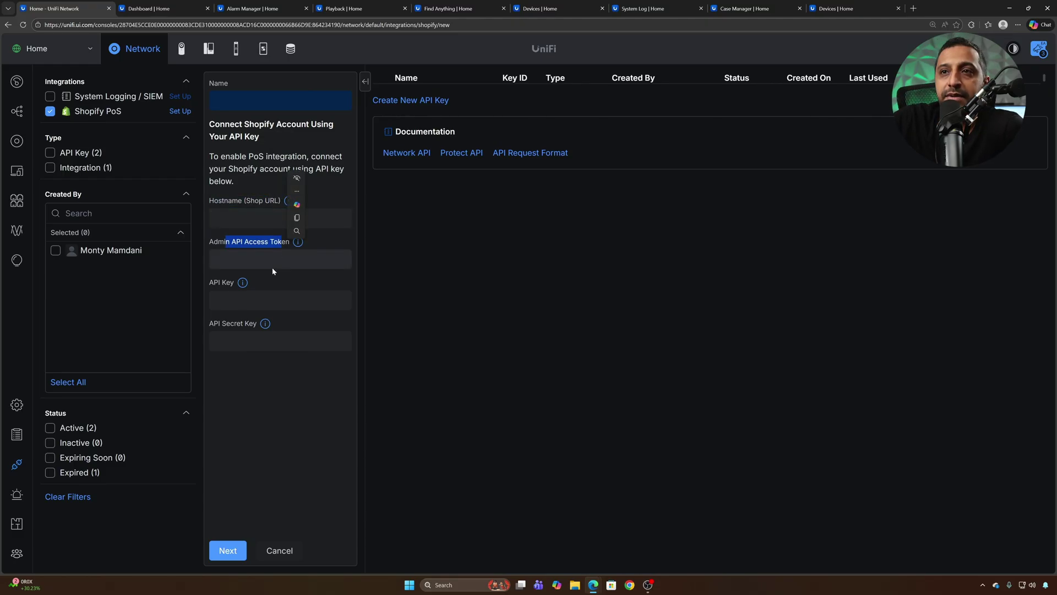
drag(210, 282, 235, 283)
drag(209, 324, 239, 327)
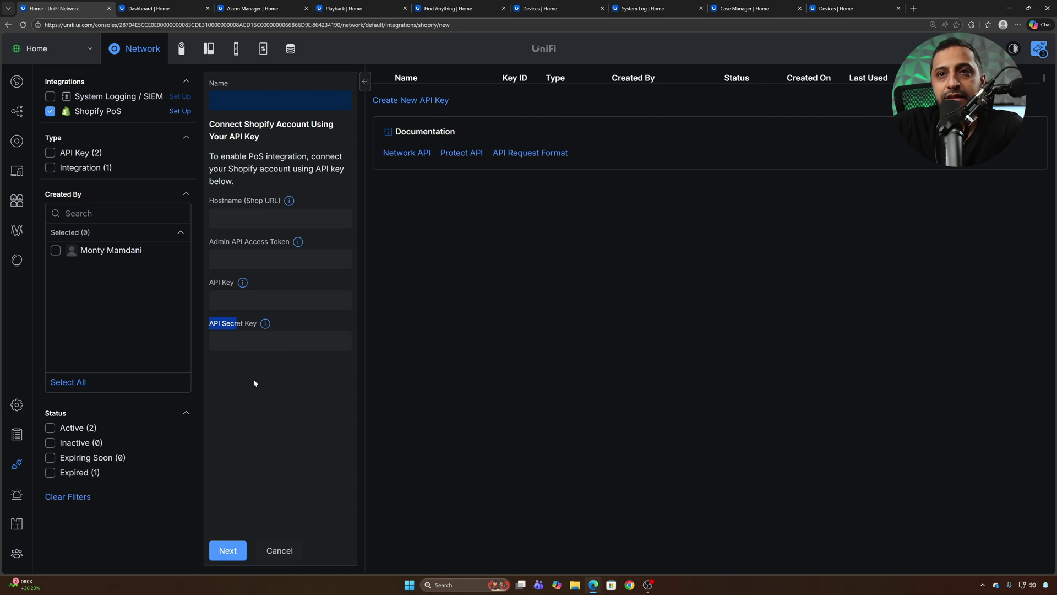
key(ctrl+w)
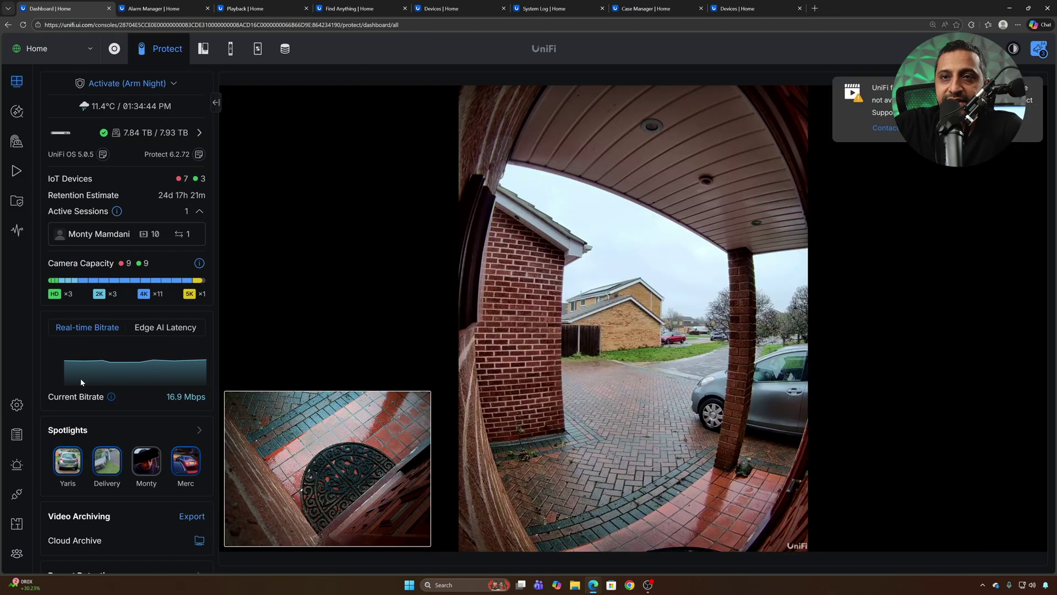
- Switch the dashboard chart to Edge AI Latency, then move to the Alarm Manager tab
mouse_move(112, 397)
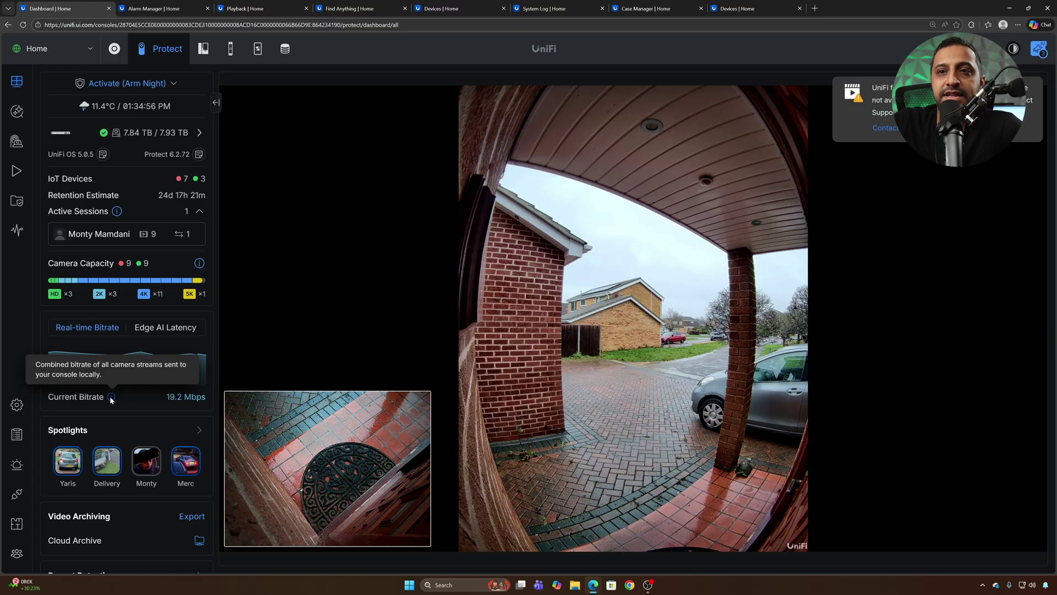
click(160, 329)
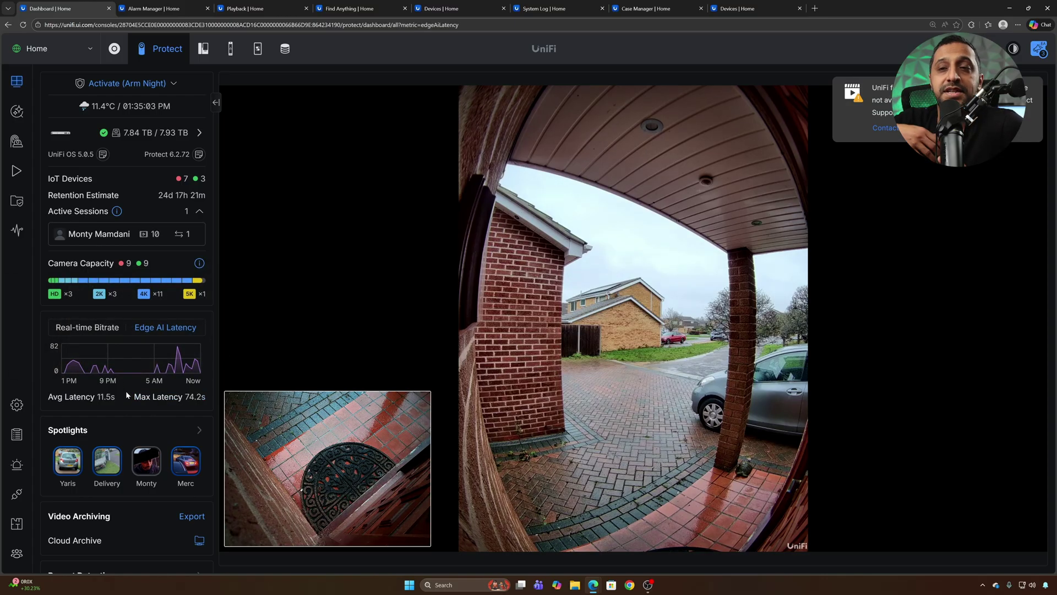
mouse_move(74, 362)
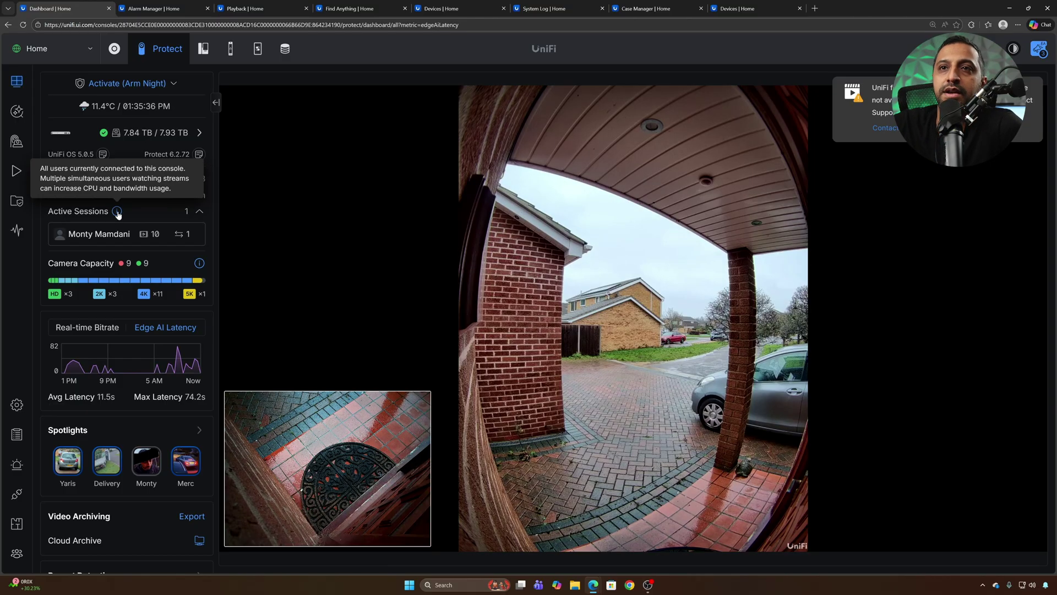
mouse_move(121, 238)
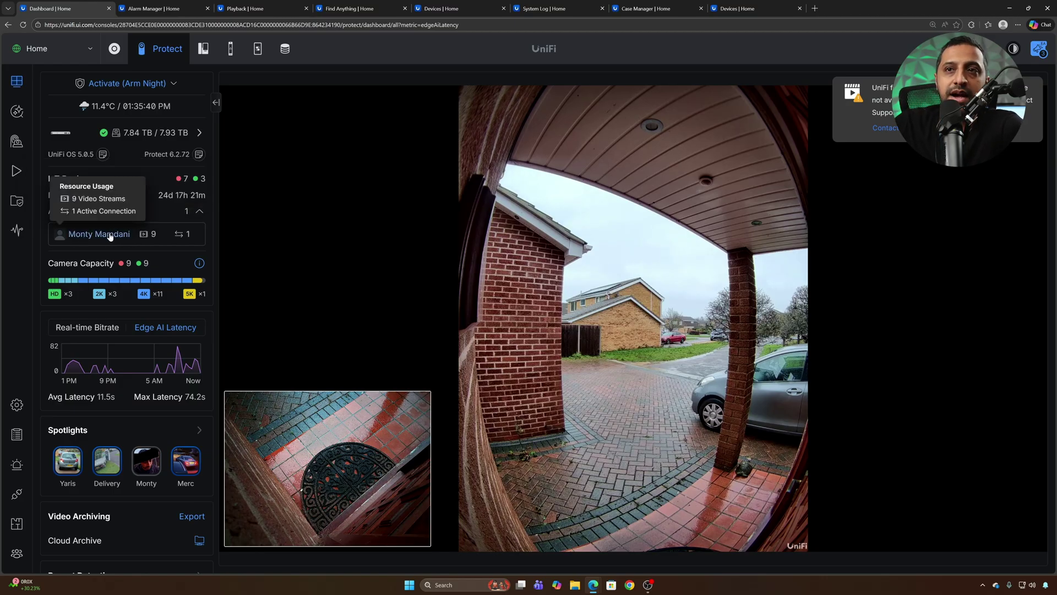
key(ctrl+Tab)
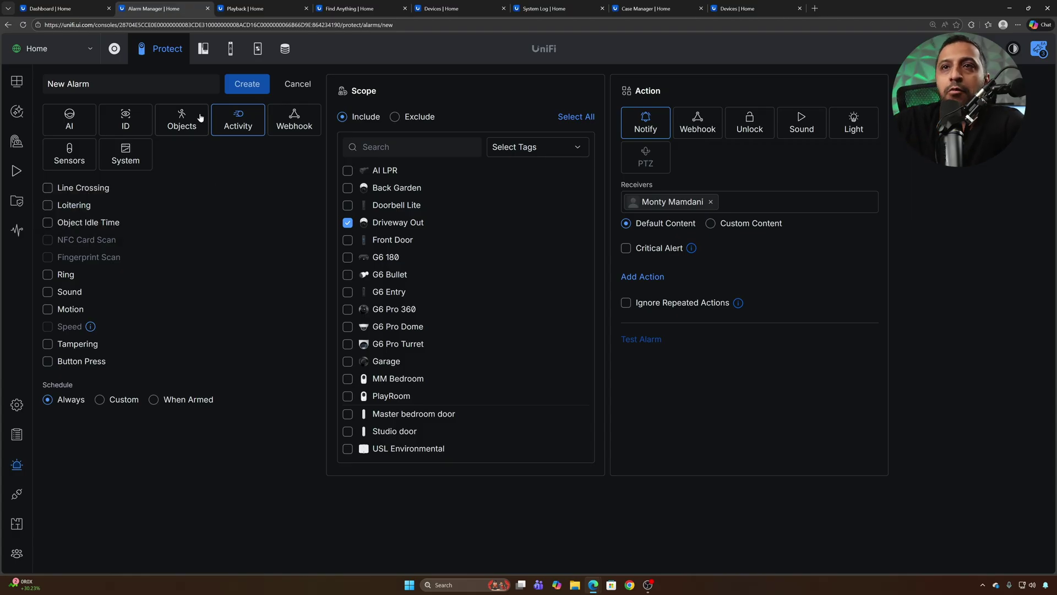
- Trigger on Button Press, select then deselect all devices, and cancel the Critical Alert prompt
click(51, 365)
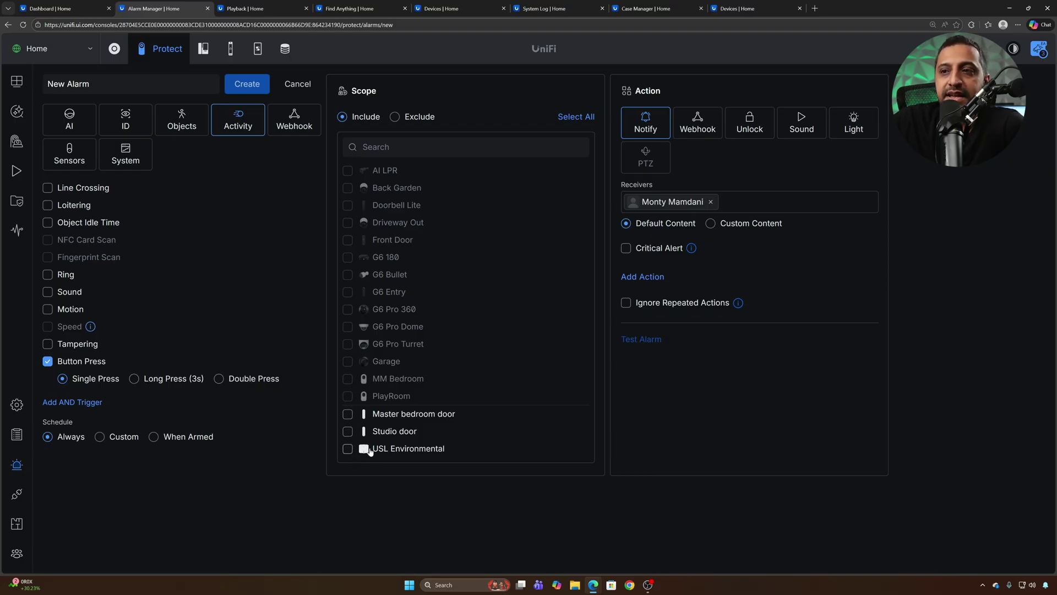
click(416, 450)
click(397, 433)
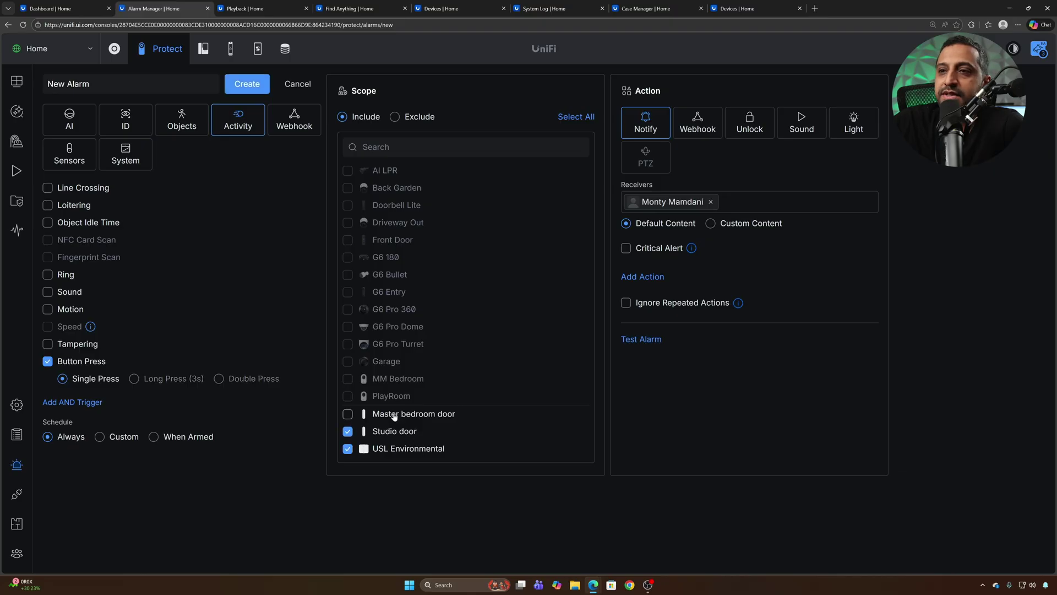
click(392, 416)
click(397, 449)
click(392, 414)
click(378, 431)
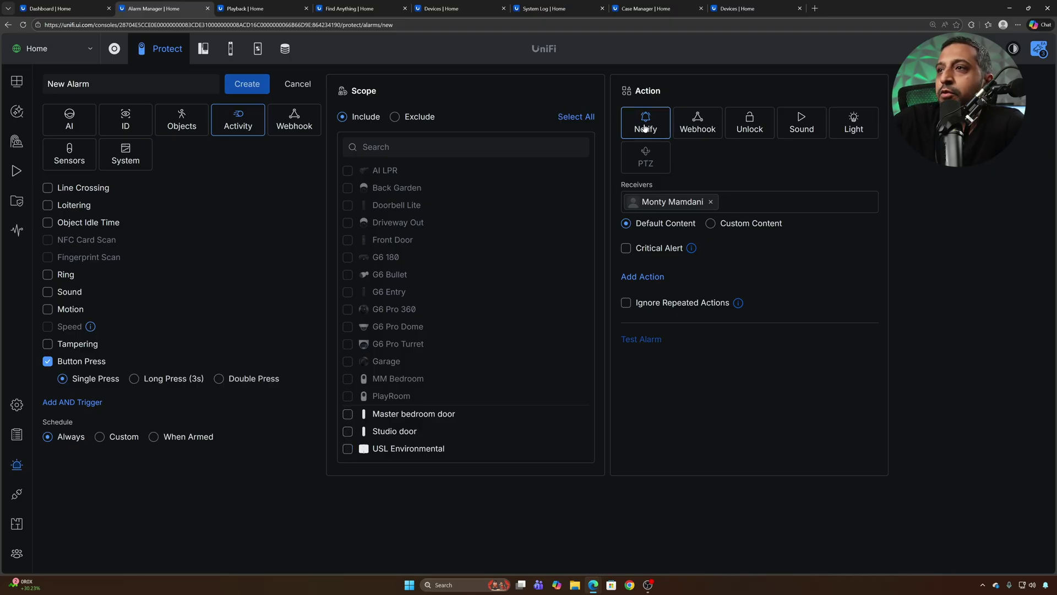
click(625, 249)
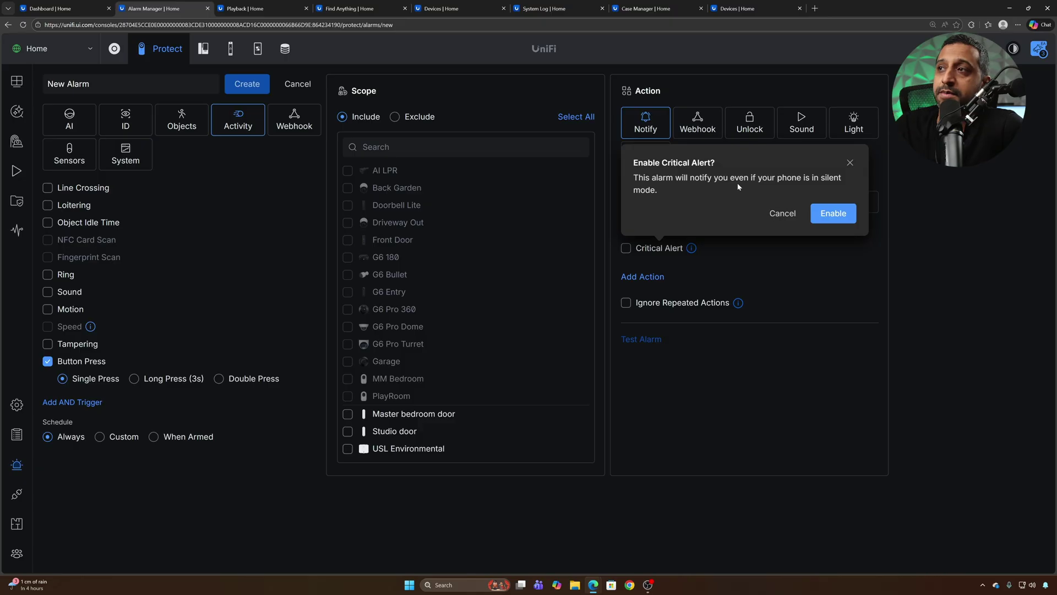
click(788, 214)
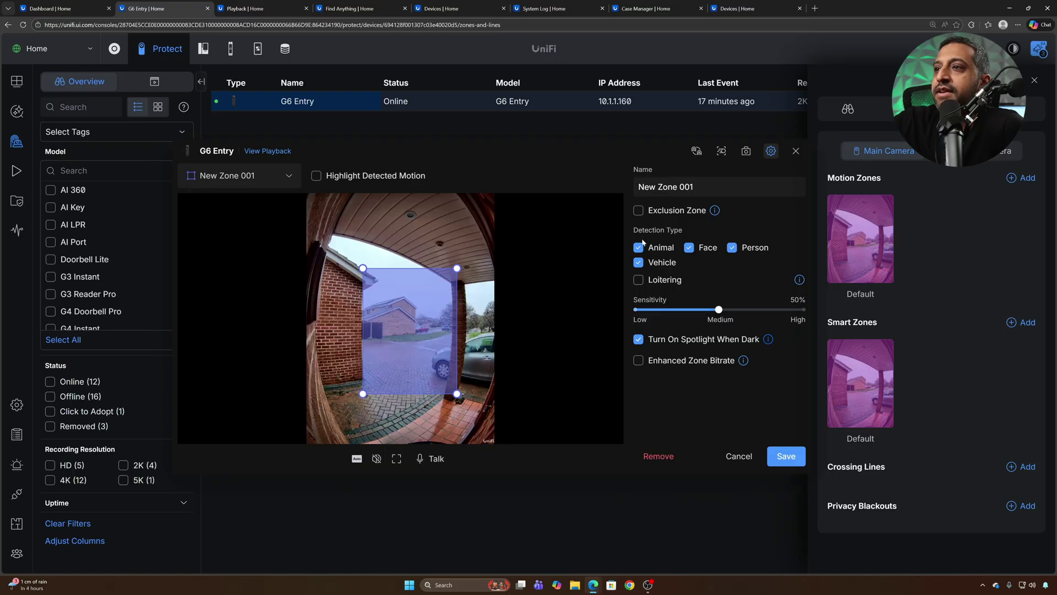
- Tick Exclusion Zone for the G6 Entry's new zone
click(638, 211)
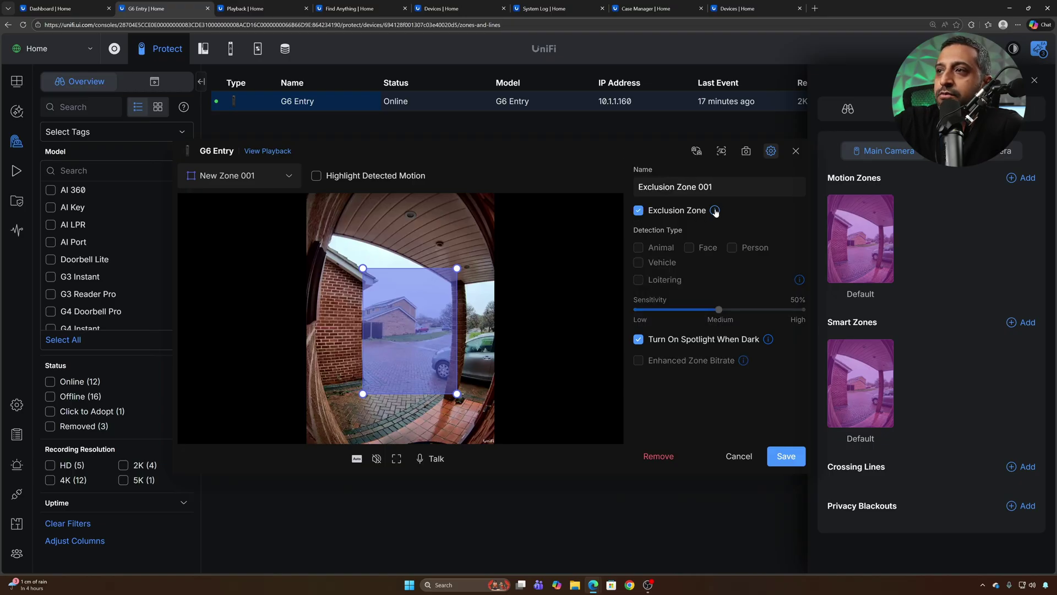
mouse_move(718, 214)
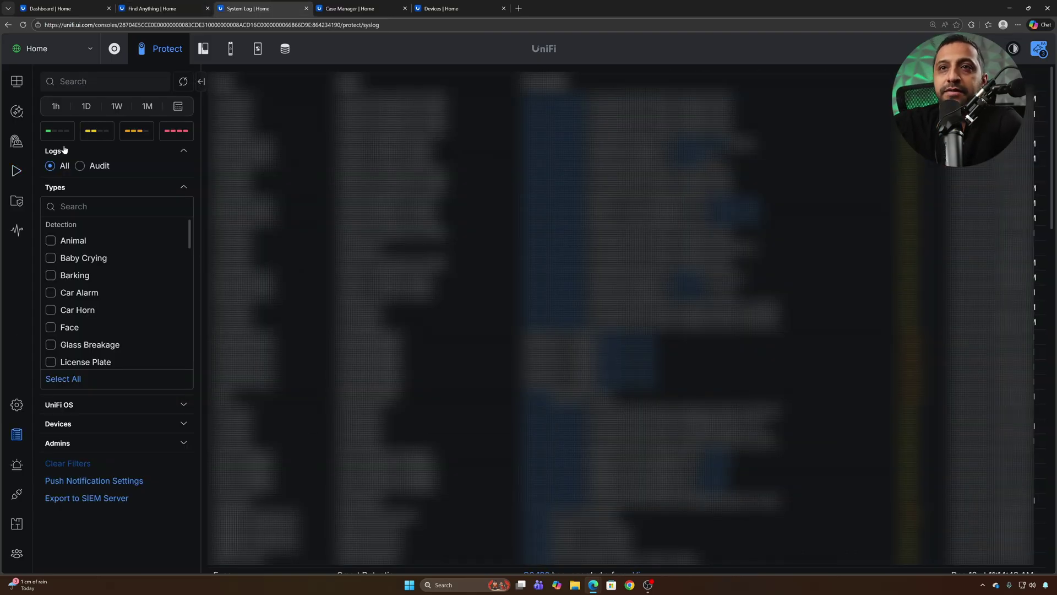
- Expand the UniFi OS, Devices and Admins log filters, then switch to Audit and back to All
click(172, 404)
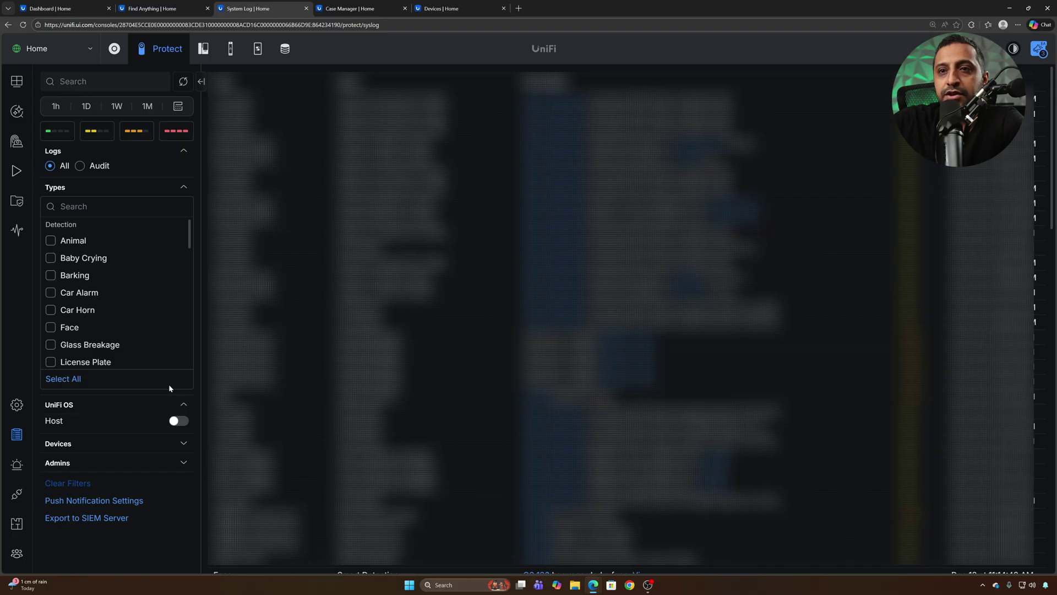
click(162, 444)
scroll(154, 413, down, 3)
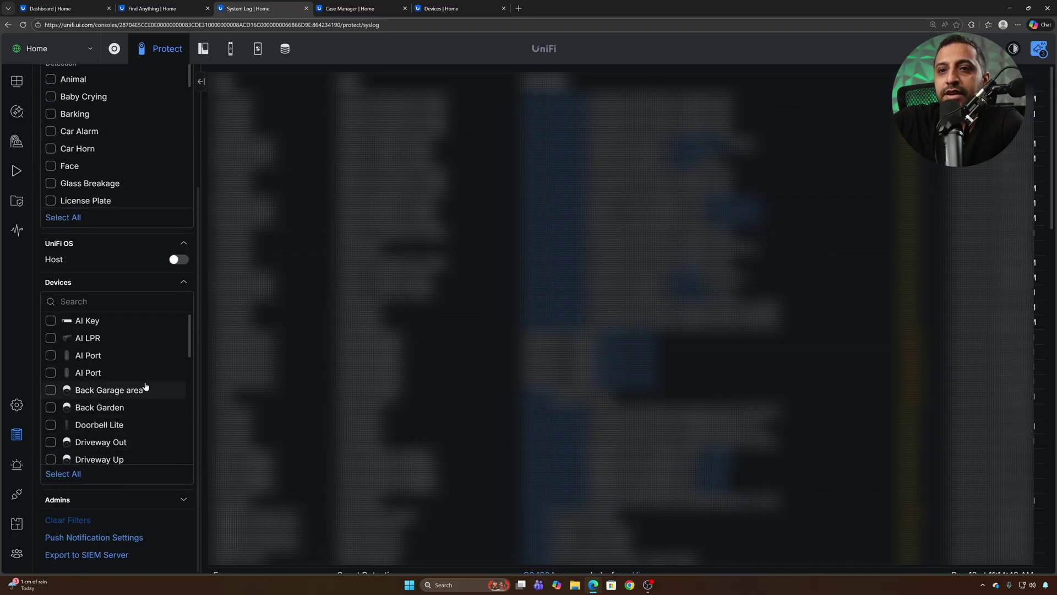
click(159, 498)
scroll(165, 468, up, 3)
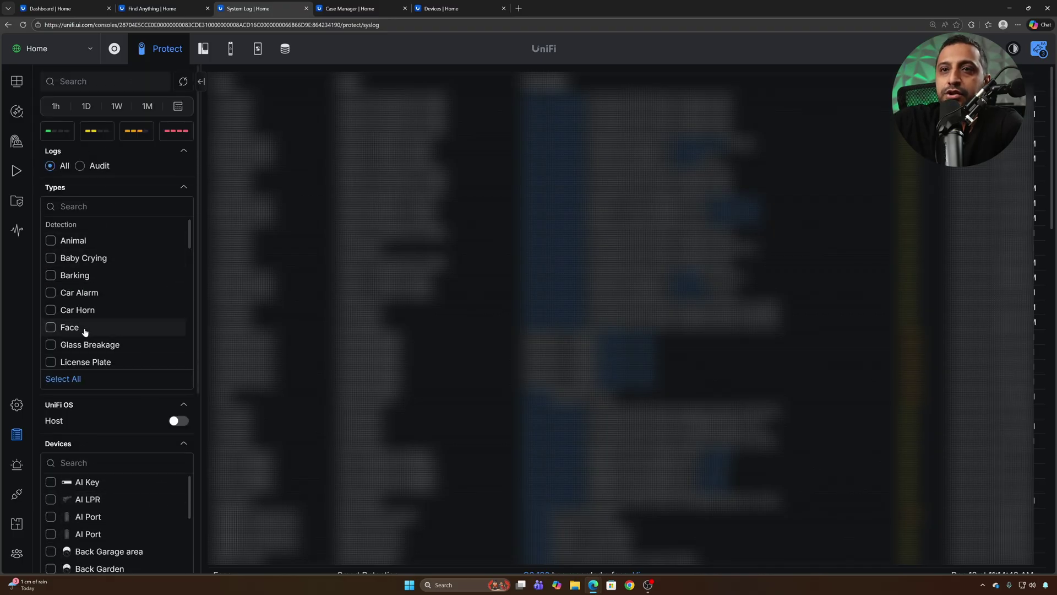
click(83, 167)
click(66, 166)
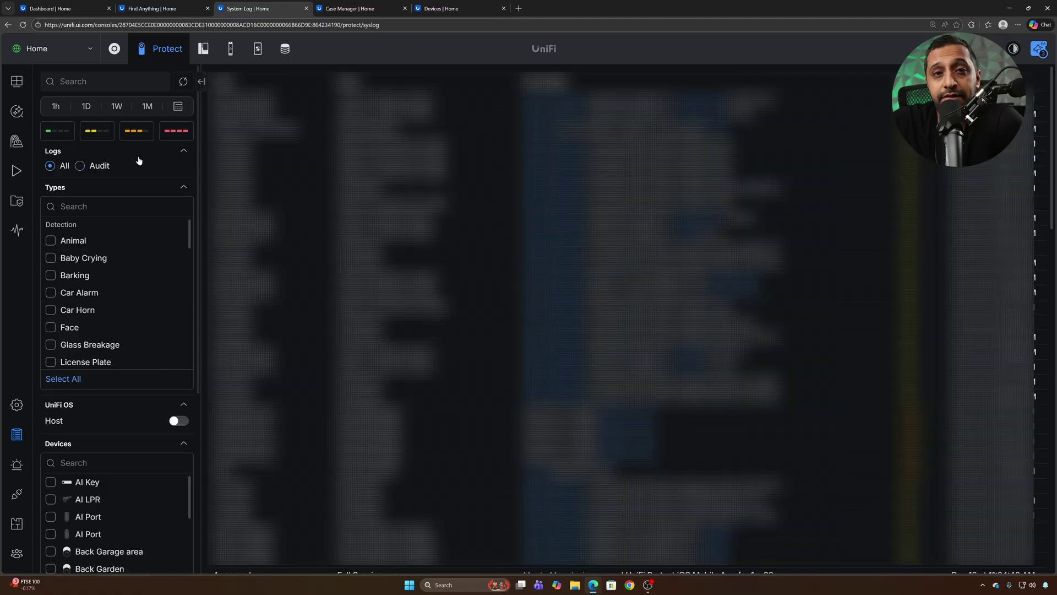